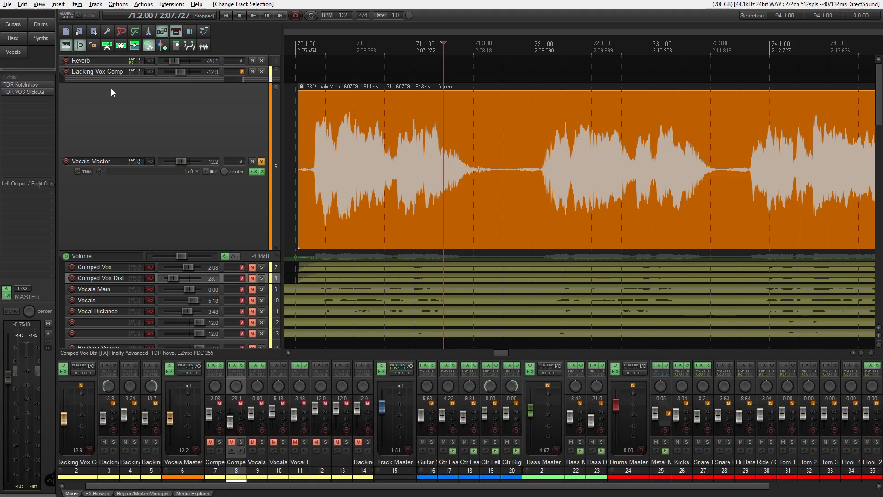
- Split the vocal item at the pauses near bars 71 and 73 with the armed split tool
right_click(107, 45)
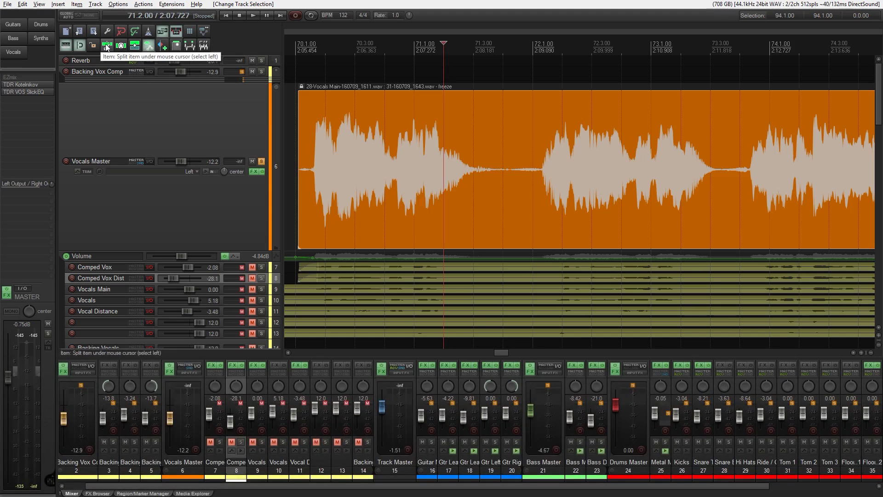
click(503, 173)
click(726, 182)
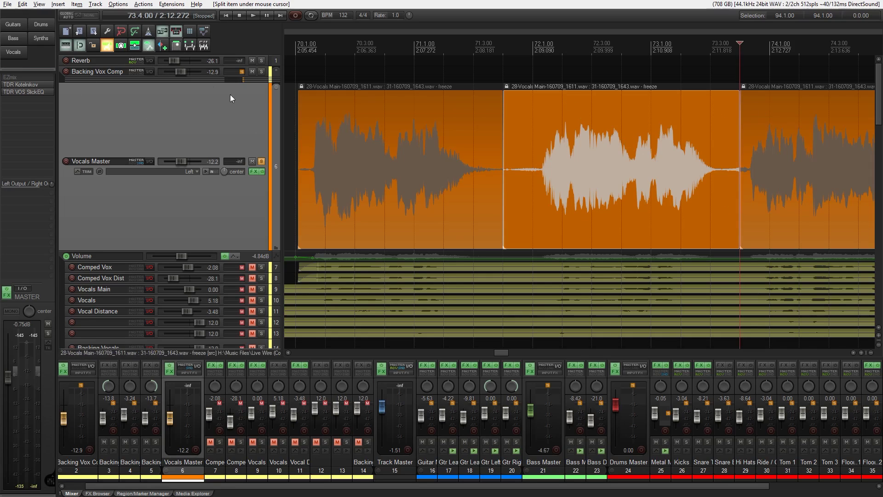
key(Escape)
- Split the vocal item at the gap near bar 75 and move the edit cursor to bar 74
click(105, 49)
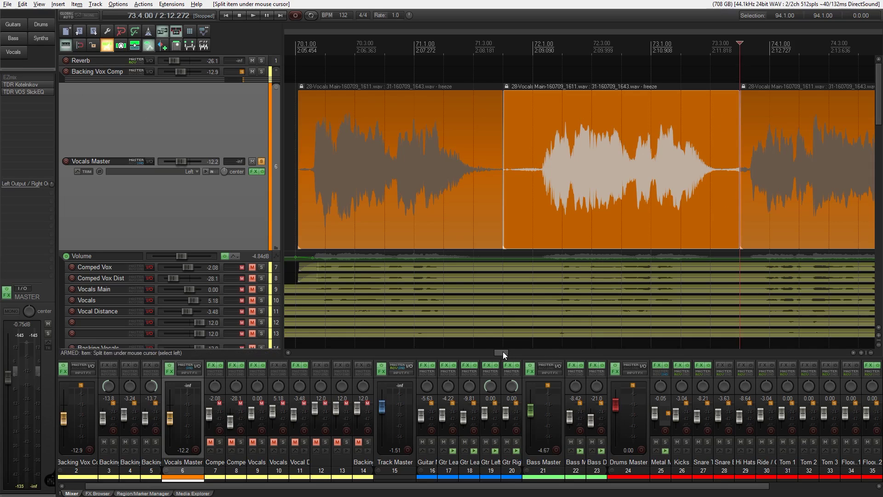
drag(503, 351, 512, 350)
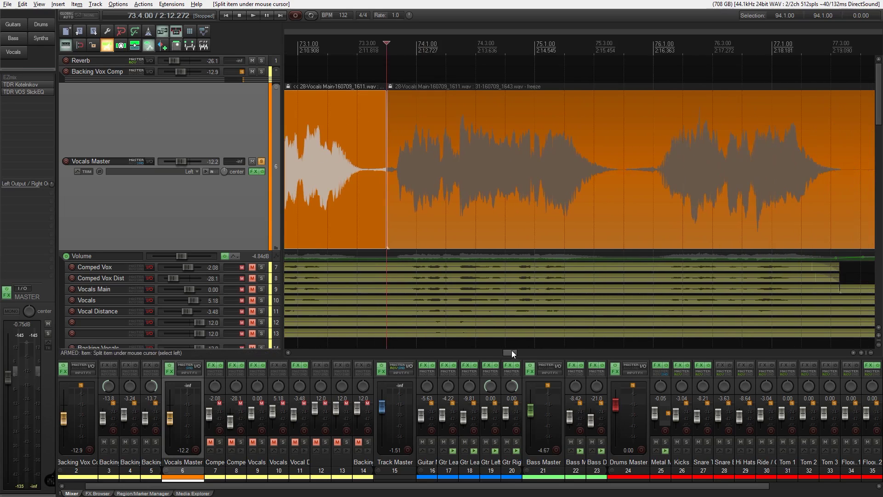
click(623, 176)
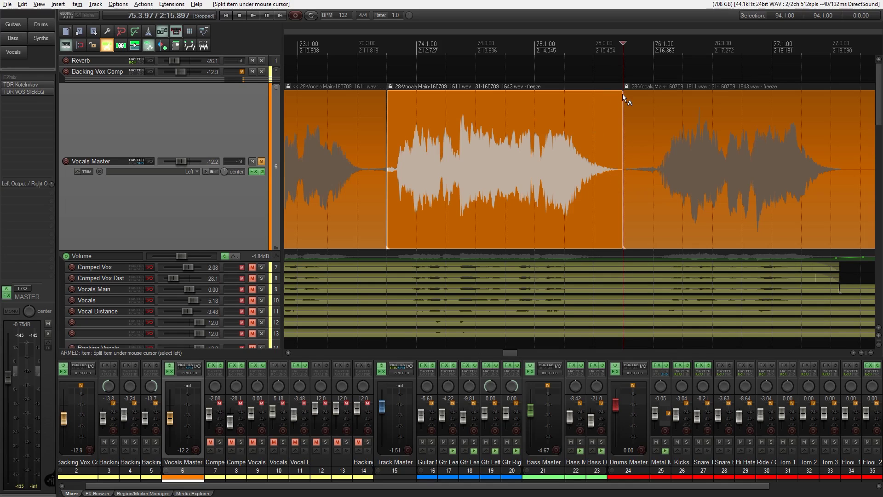
key(Escape)
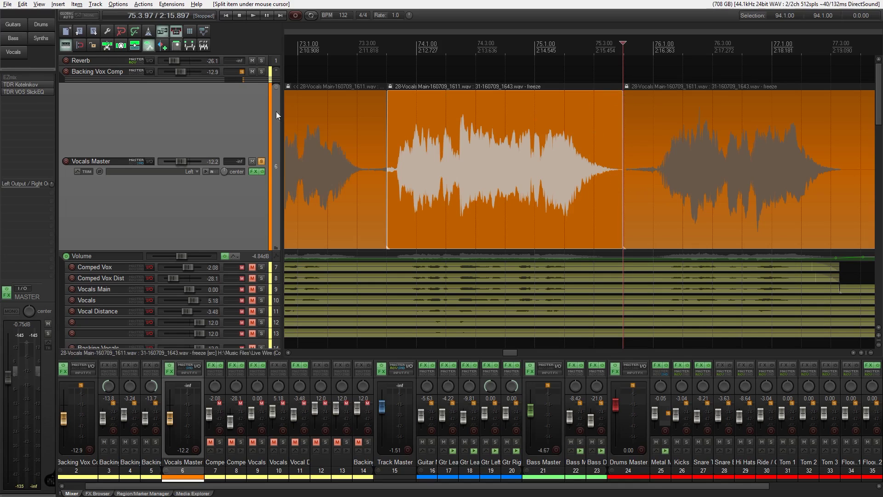
click(618, 95)
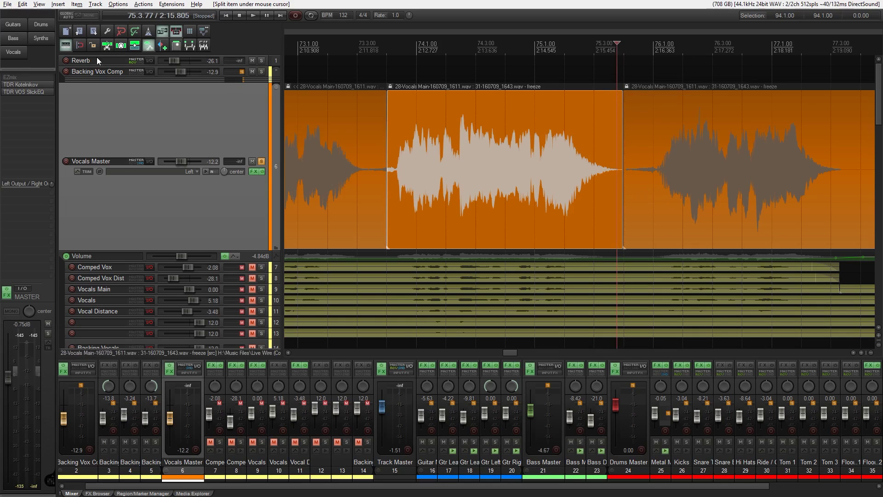
click(428, 105)
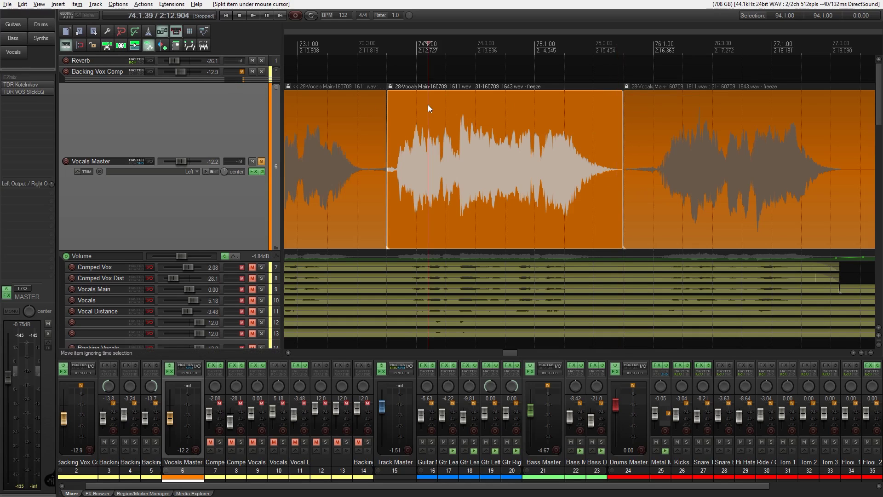
- Select the whole vocal item and filter the Actions list by 'auto trim'
click(379, 131)
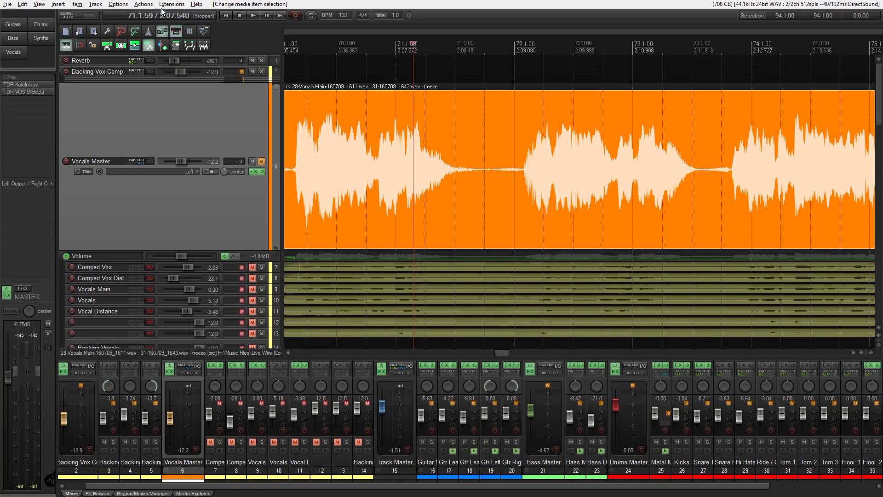
click(144, 5)
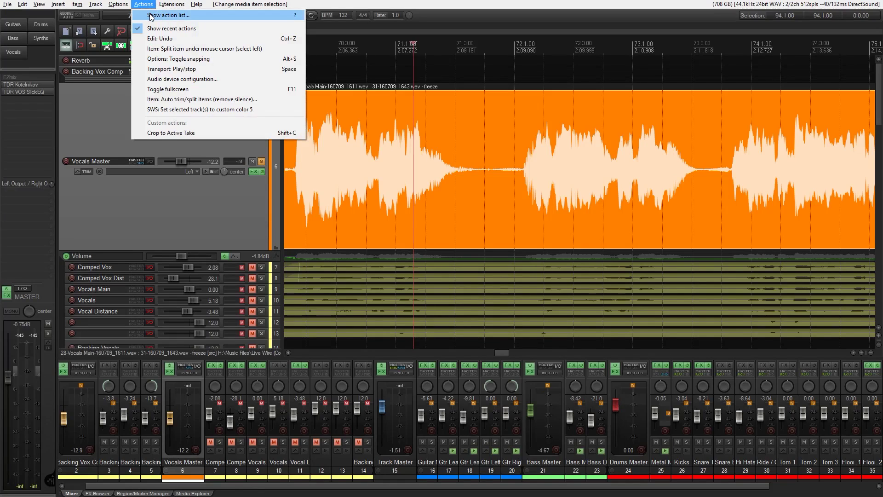
click(115, 97)
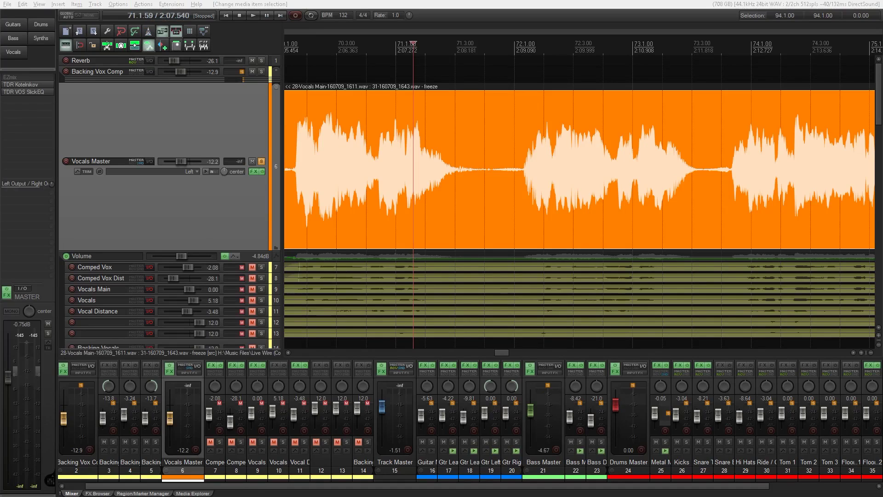
key(shift+slash)
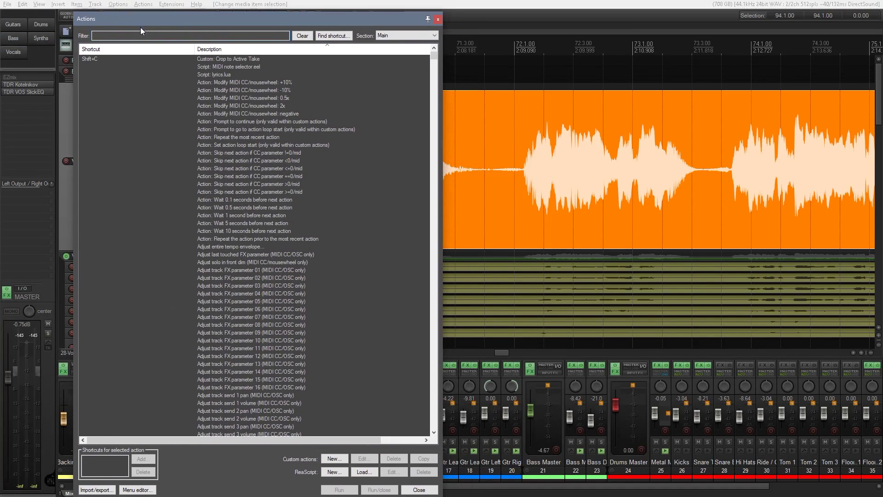
text(auto trim)
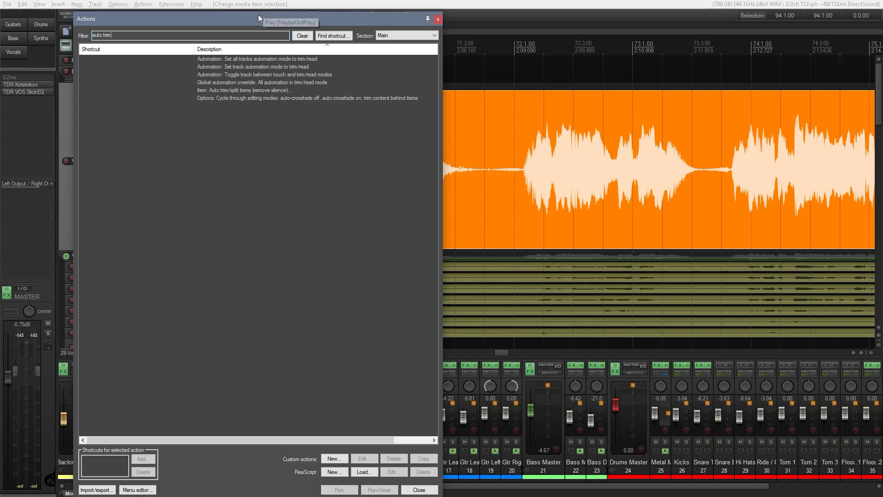
drag(259, 15, 241, 15)
- Assign Ctrl+Shift+S to 'Item: Auto trim/split items (remove silence)', overriding the old split mapping
click(216, 84)
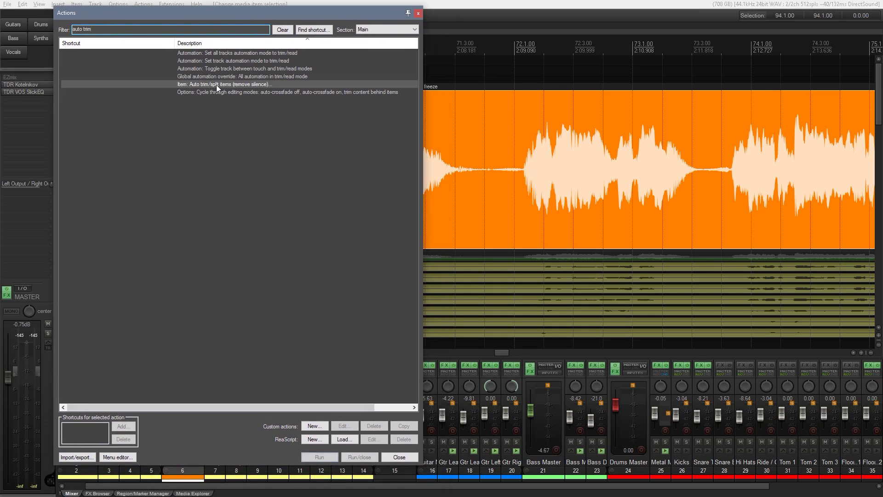
click(78, 436)
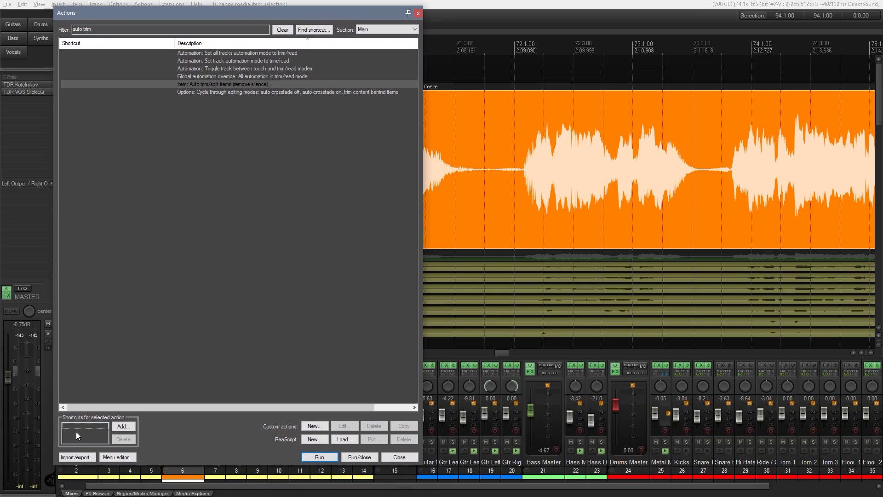
click(115, 429)
drag(450, 212, 260, 170)
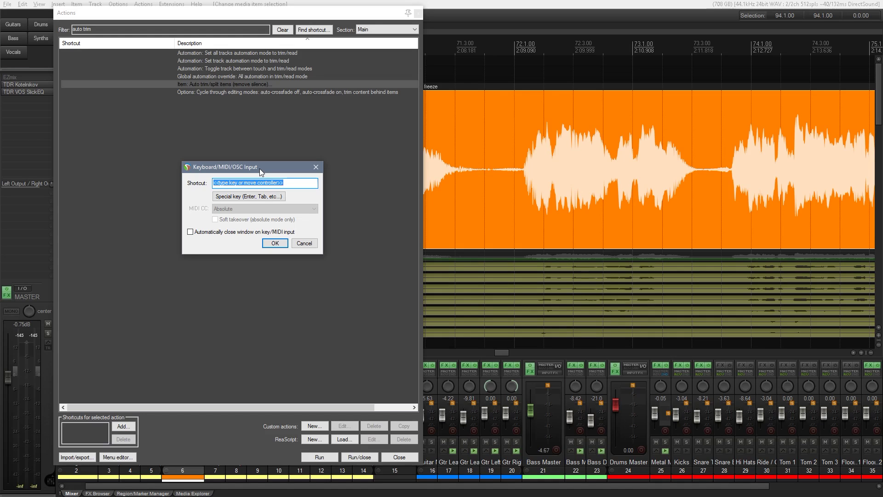
key(ctrl+shift+s)
click(275, 244)
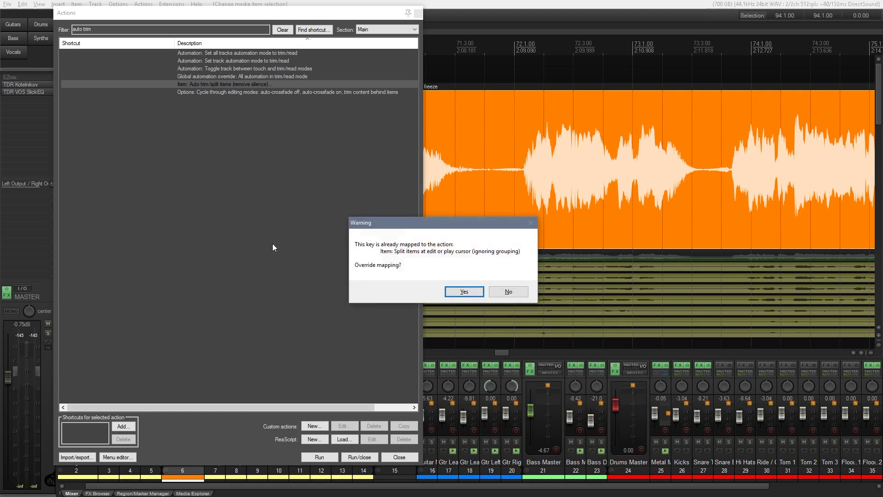
drag(442, 228, 263, 149)
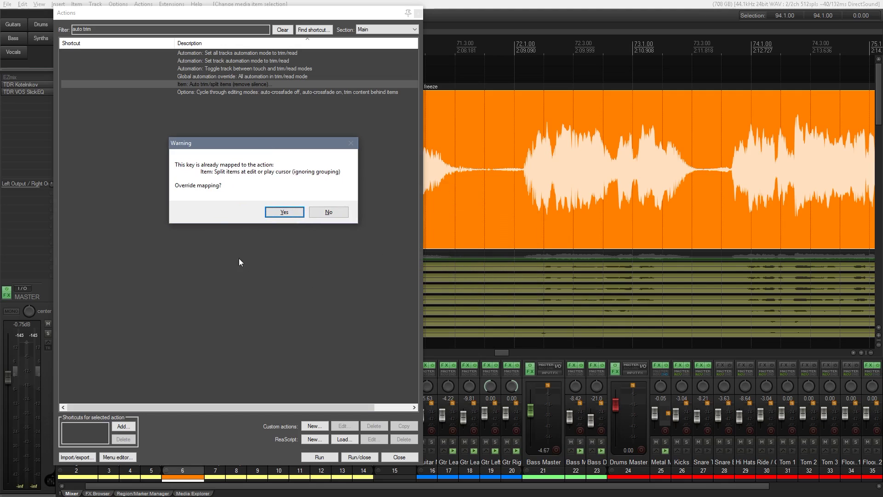
click(283, 212)
drag(294, 13, 548, 18)
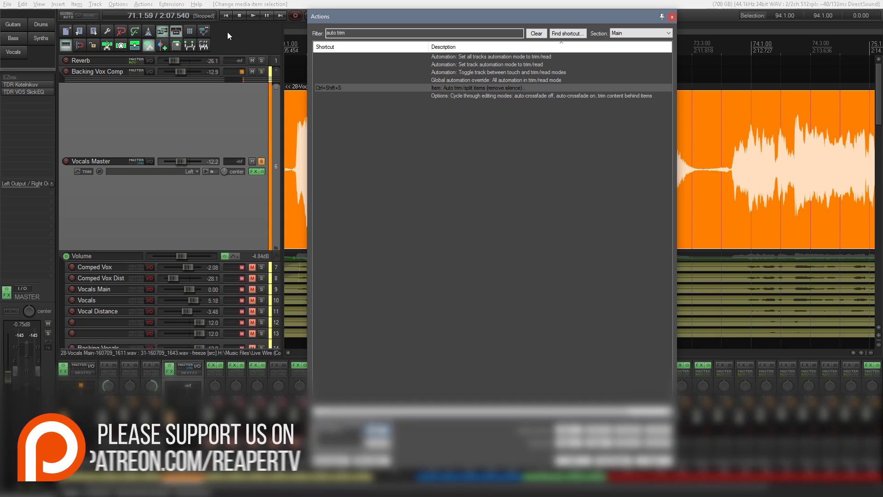
- Add the 'Item: Auto trim/split items (remove silence)' action as a new Main toolbar button
right_click(222, 30)
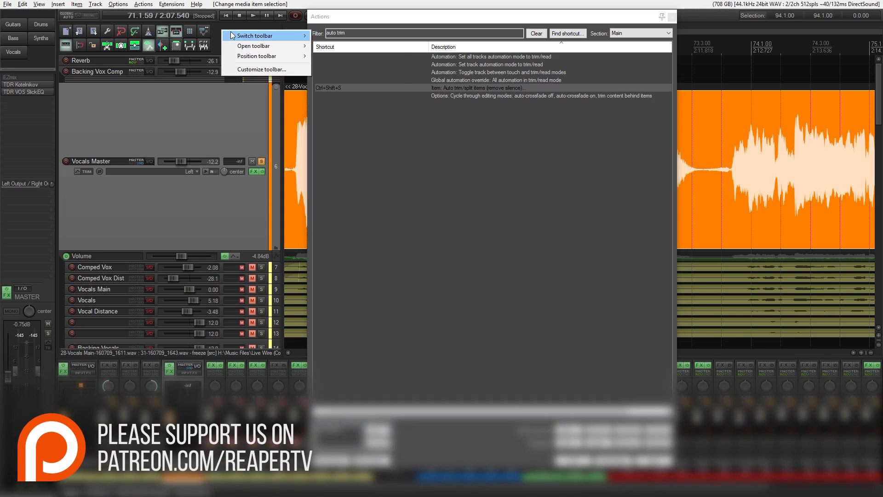
click(251, 70)
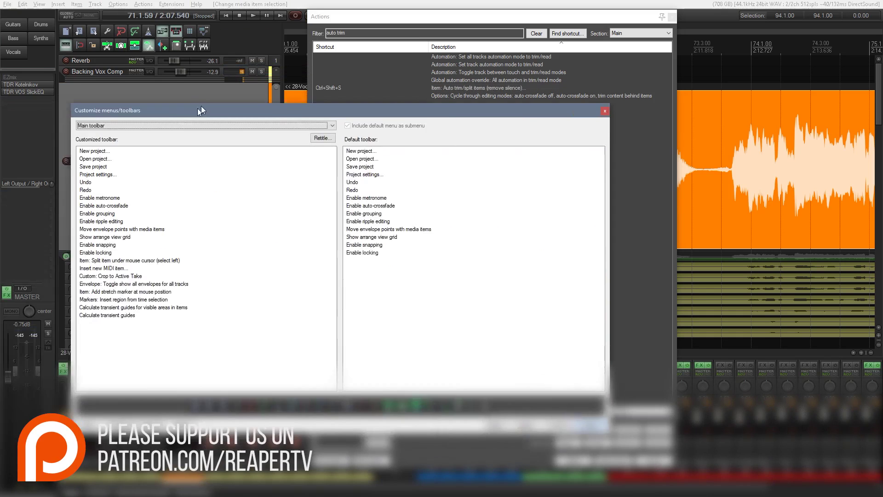
drag(195, 105, 181, 79)
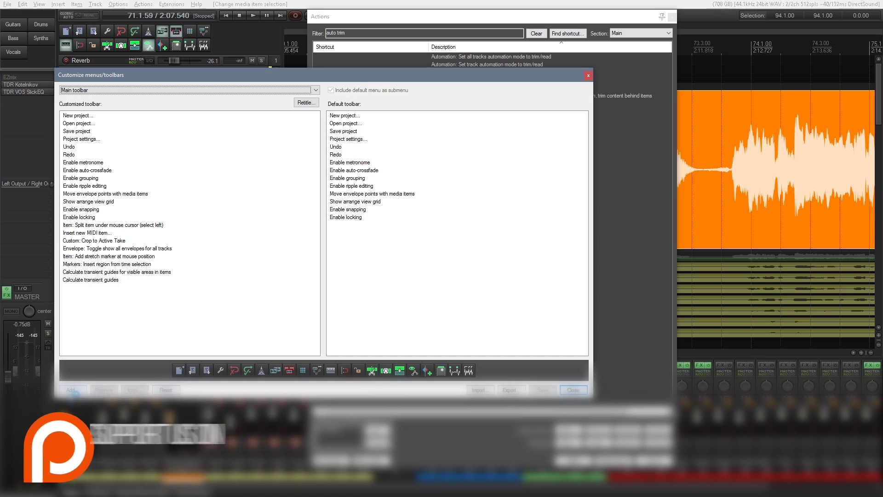
click(70, 390)
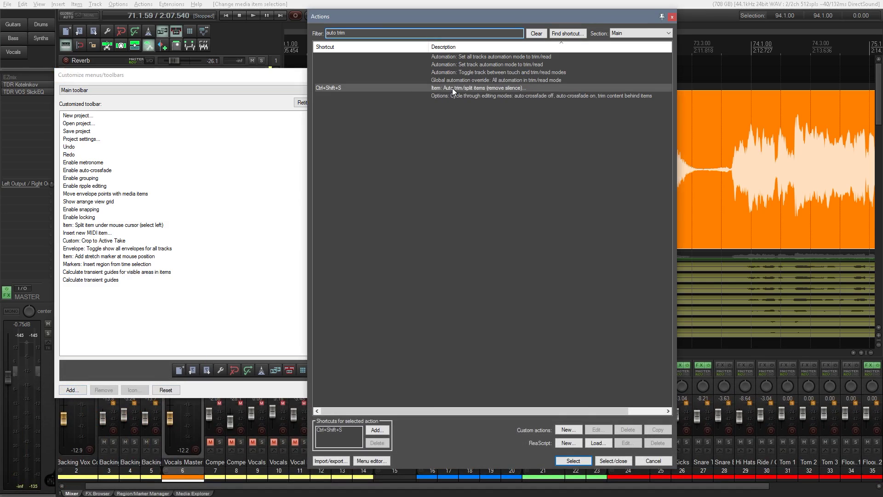
click(605, 461)
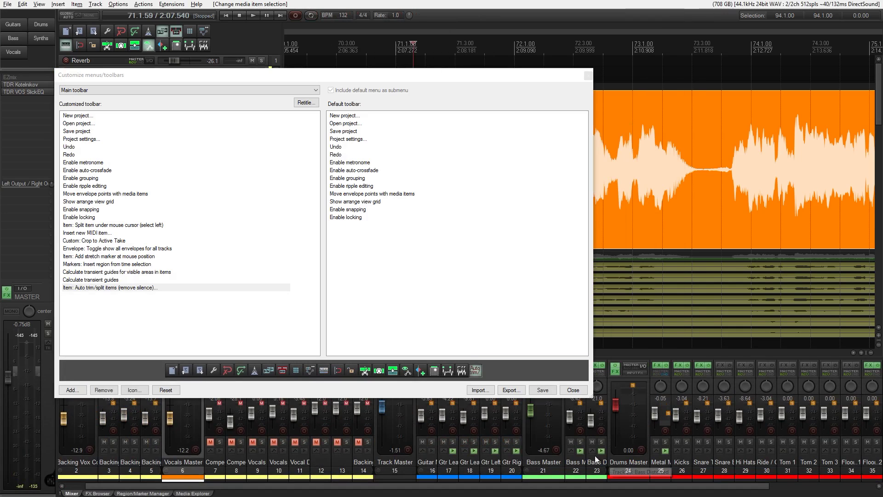
click(102, 289)
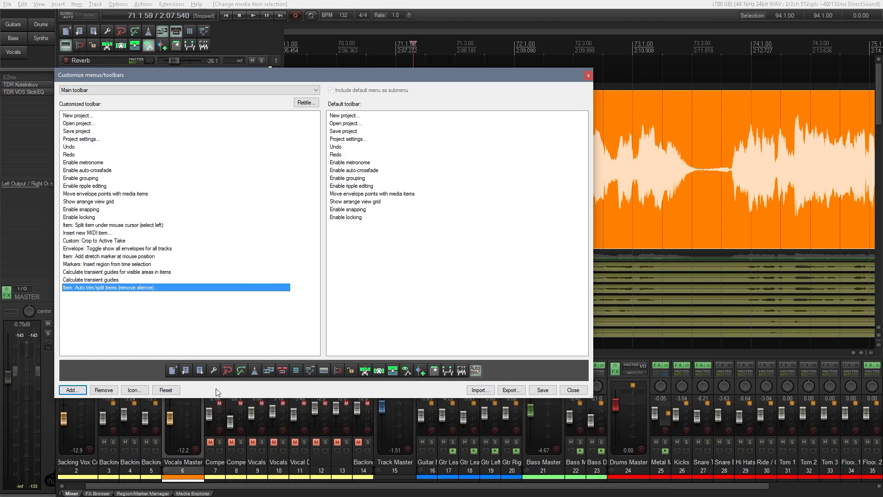
click(131, 391)
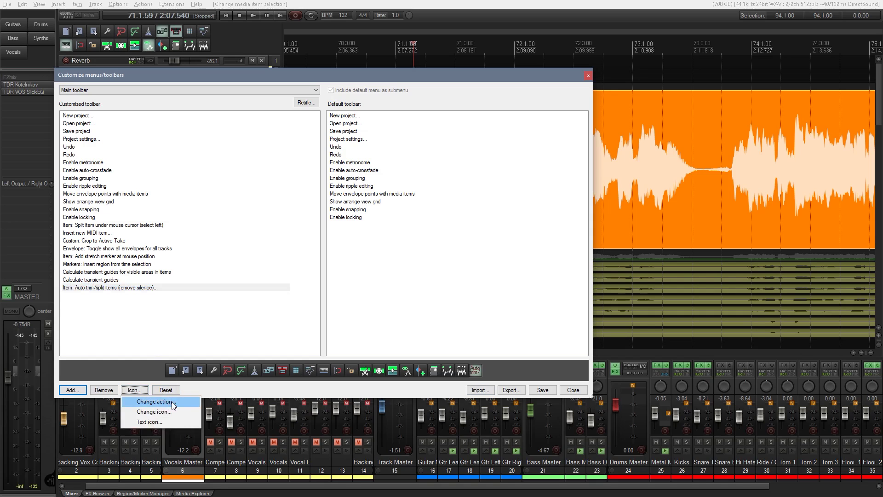
- Browse icons matching 'spl', then save the customised Main toolbar and close the window
click(169, 411)
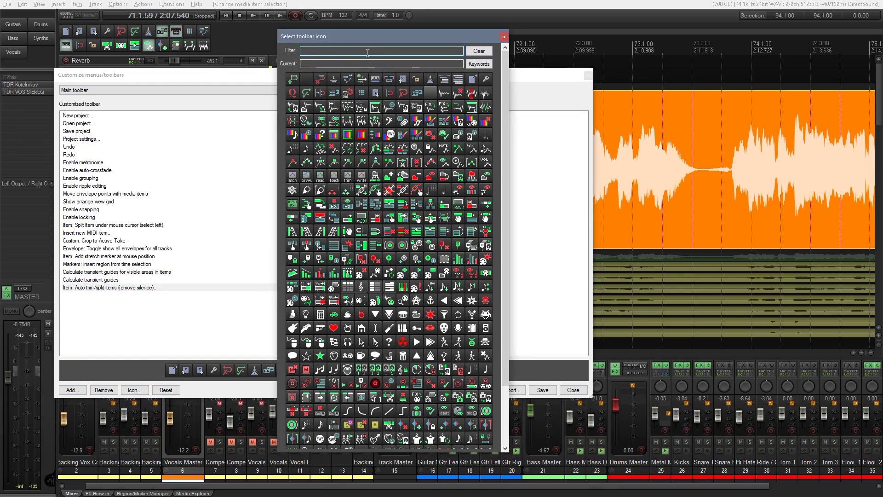
text(s)
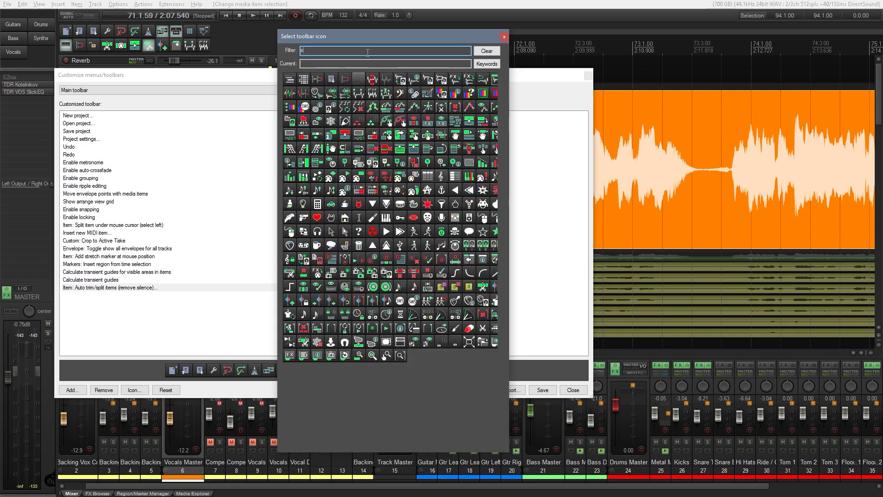
text(pl)
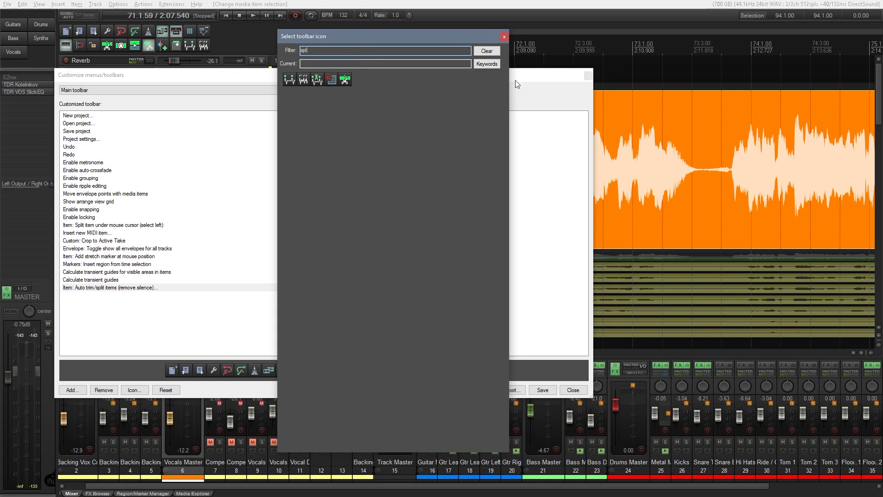
click(507, 38)
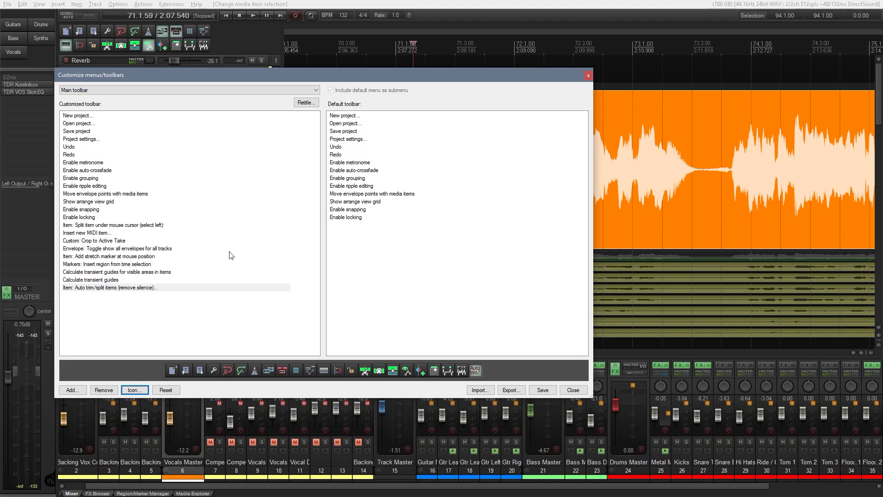
click(543, 390)
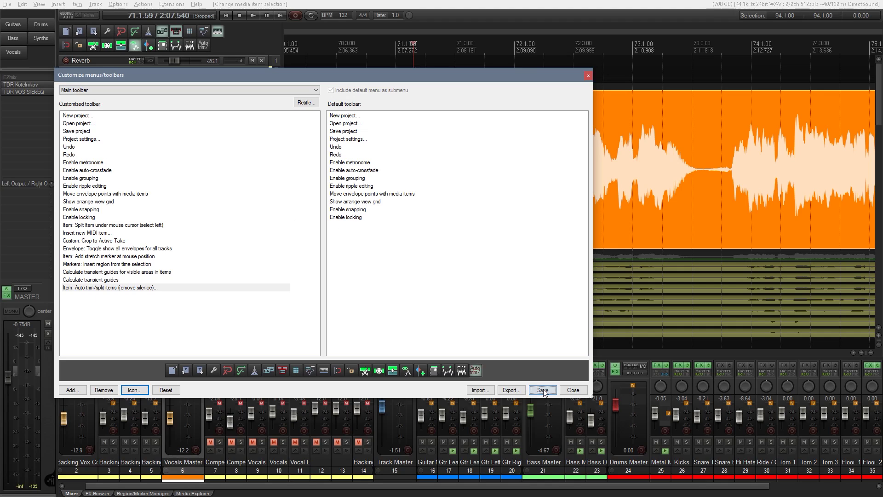
click(588, 75)
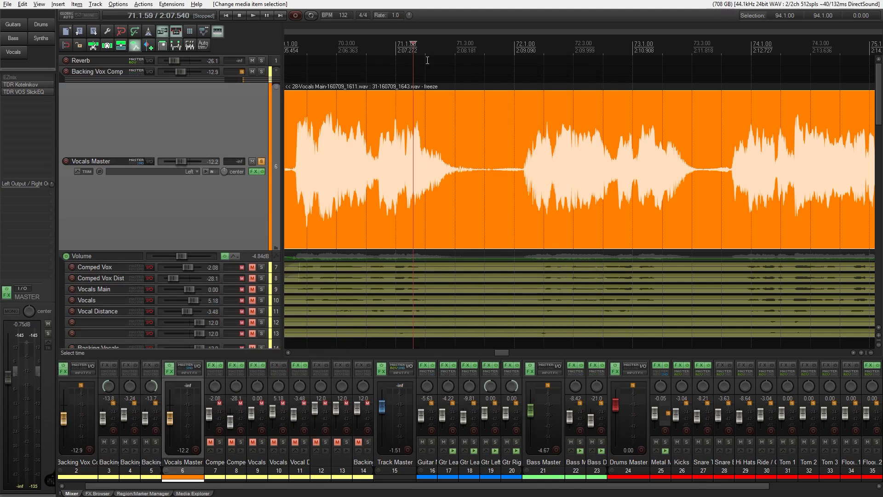
click(200, 48)
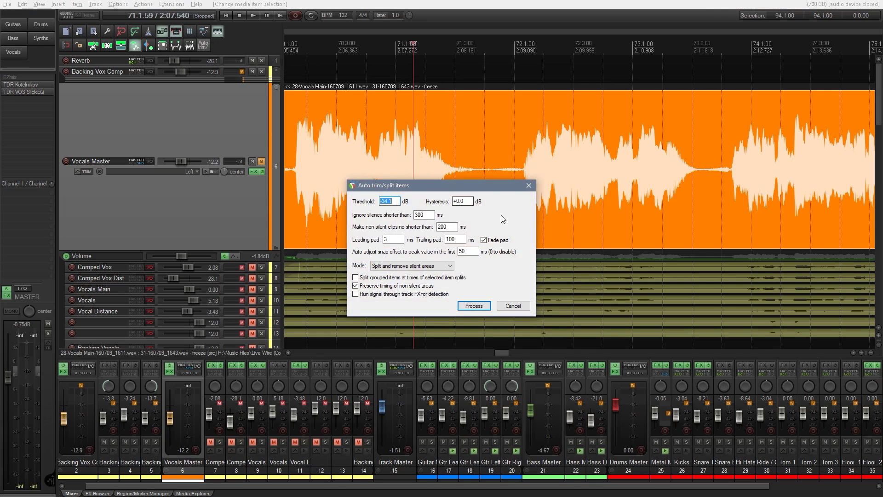
drag(464, 187, 242, 124)
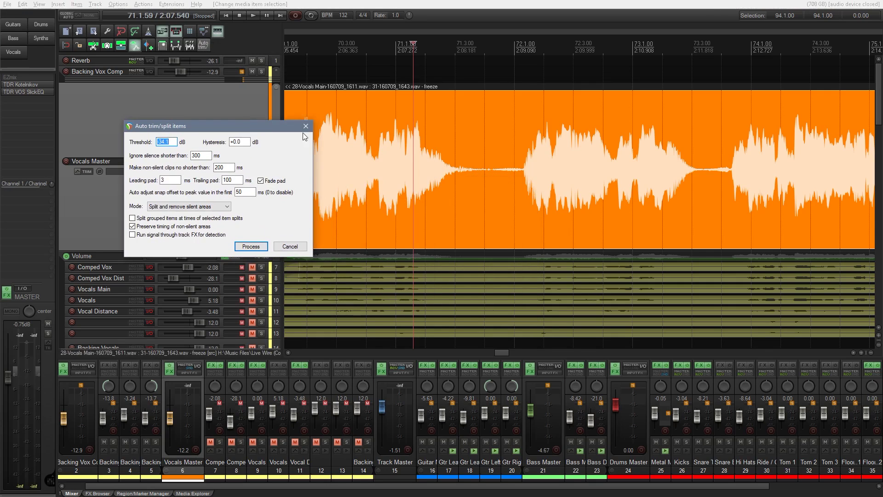
key(Escape)
click(476, 68)
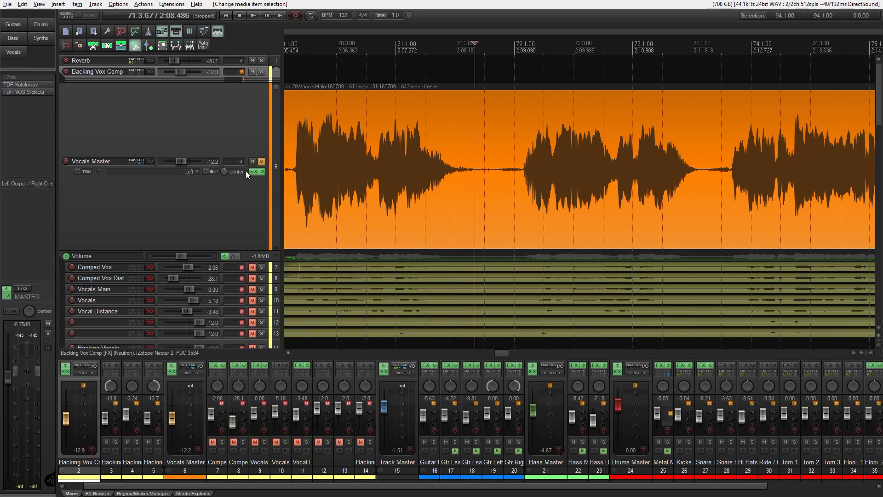
click(340, 120)
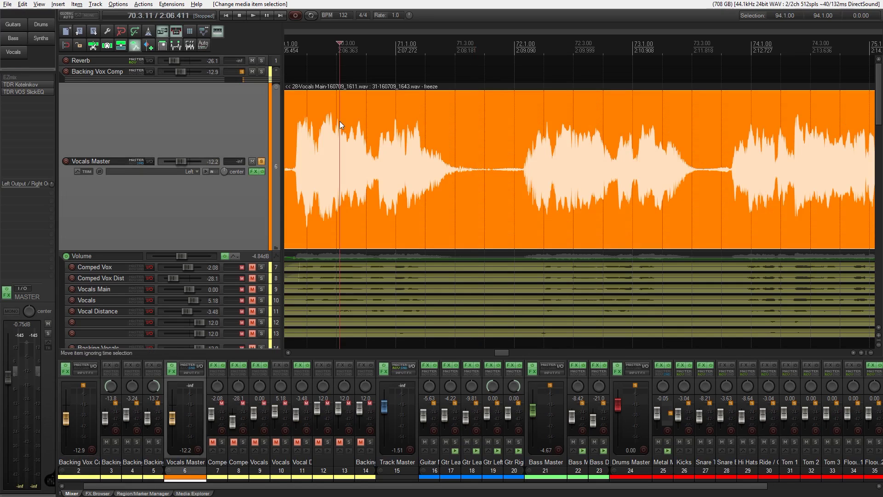
- Open the Auto trim/split items dialog from the new toolbar button and move it top-left
click(208, 43)
drag(430, 180, 160, 77)
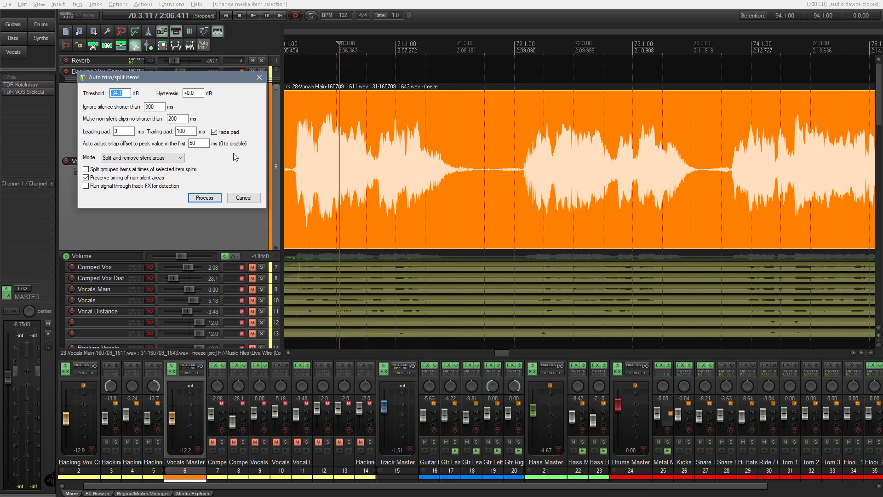
- Keep Mode on 'Split and remove silent areas' and process the vocal item
click(116, 159)
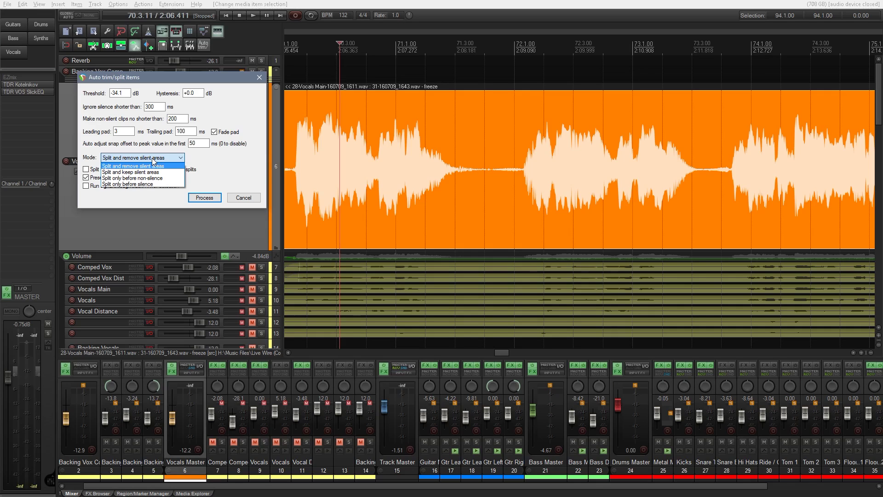
click(228, 165)
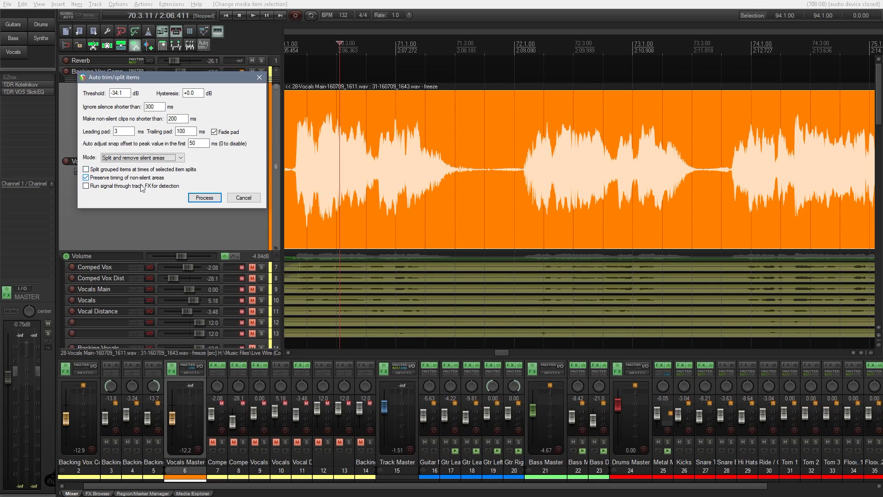
click(201, 201)
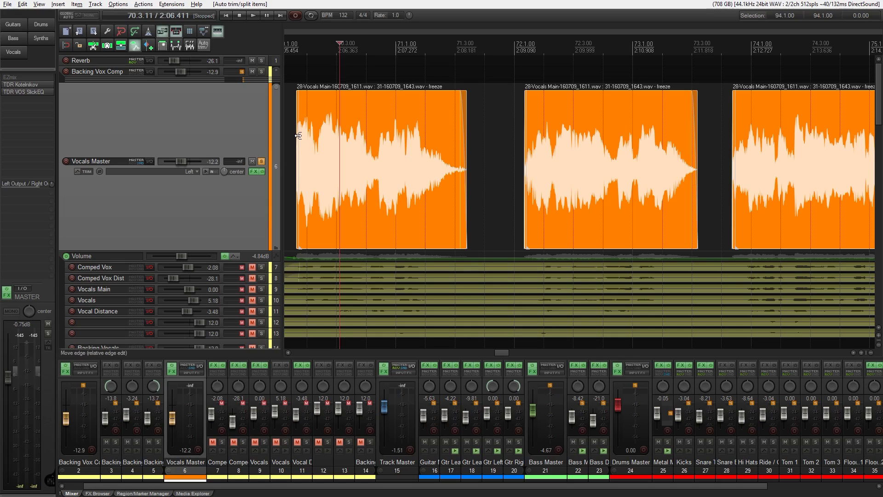
- Undo the split and rerun Auto trim with Mode 'Split and keep silent areas'
click(492, 163)
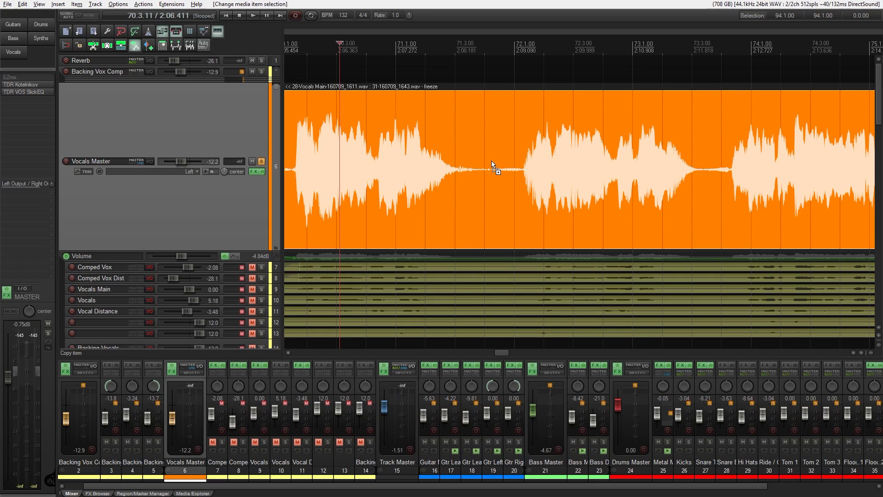
click(361, 113)
click(206, 44)
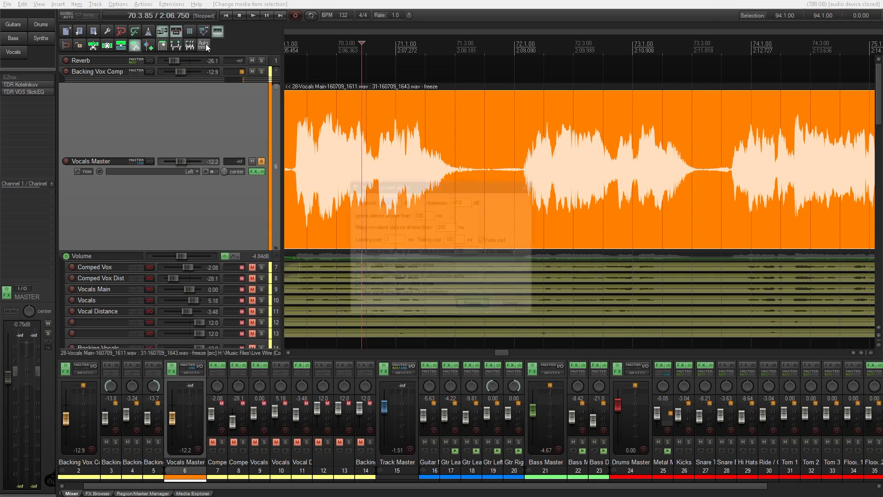
drag(449, 192, 181, 74)
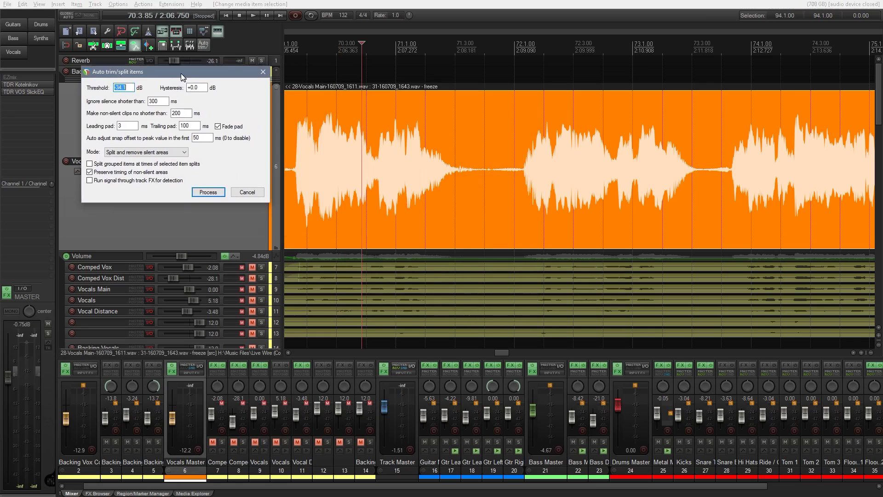
click(150, 154)
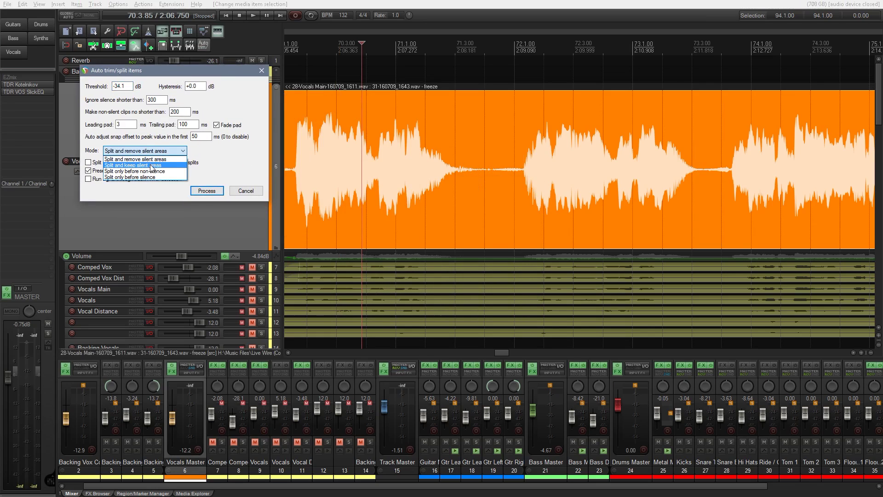
click(152, 165)
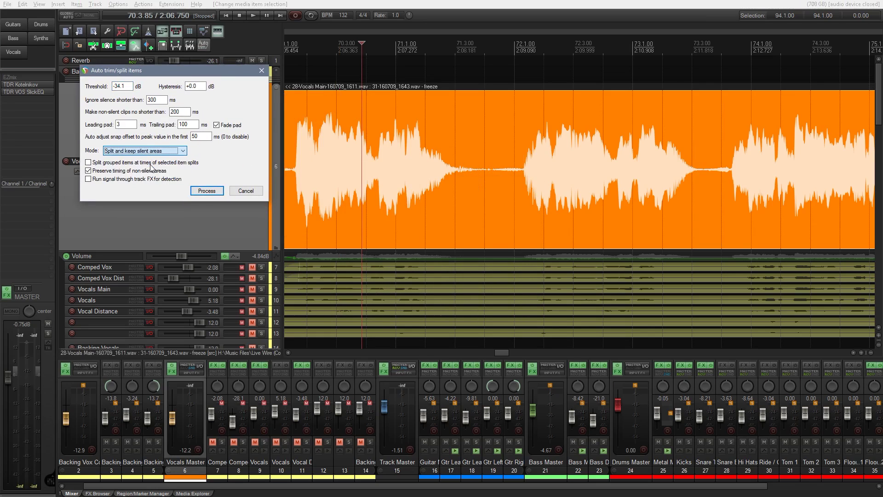
click(202, 191)
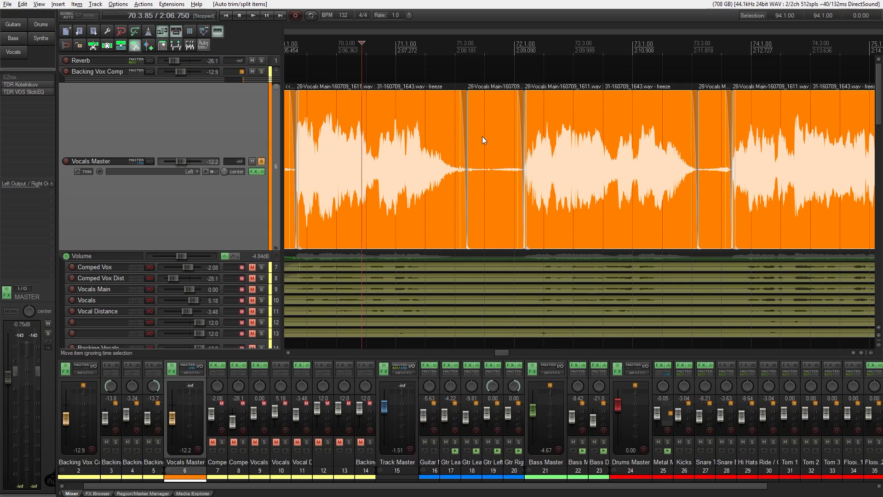
- Delete a short silent piece, then undo twice back to one unsplit vocal item
click(498, 137)
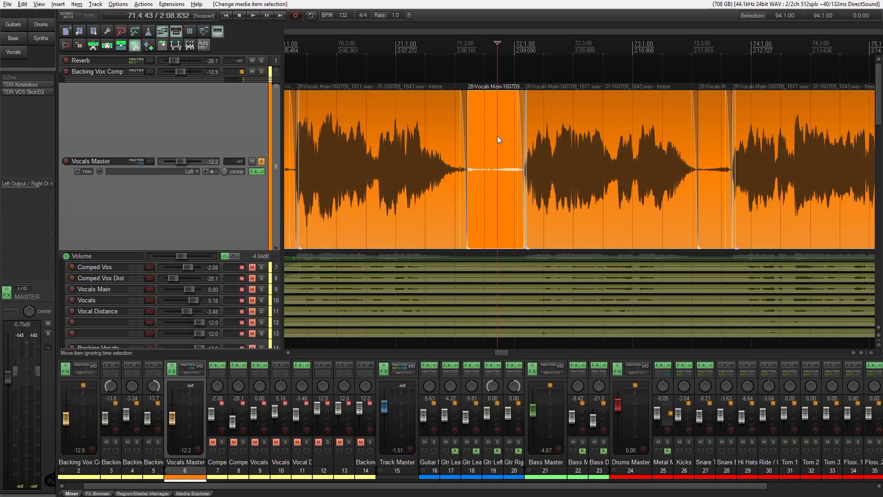
key(Delete)
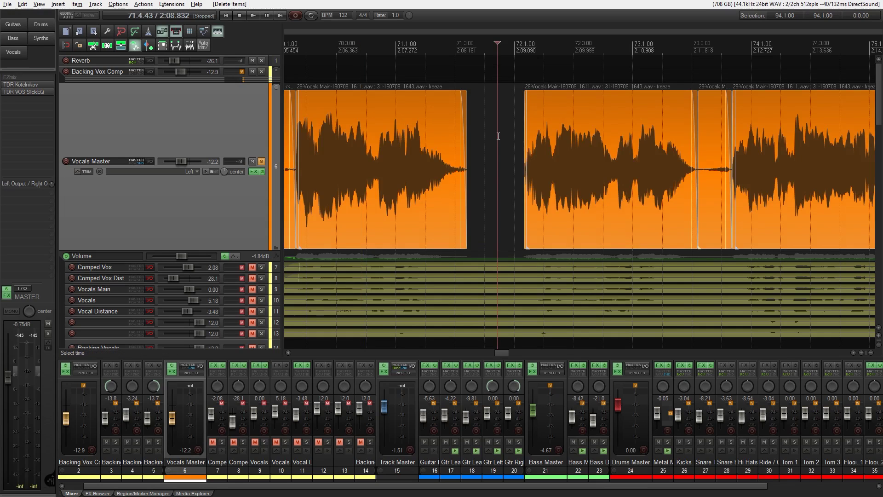
key(ctrl+z)
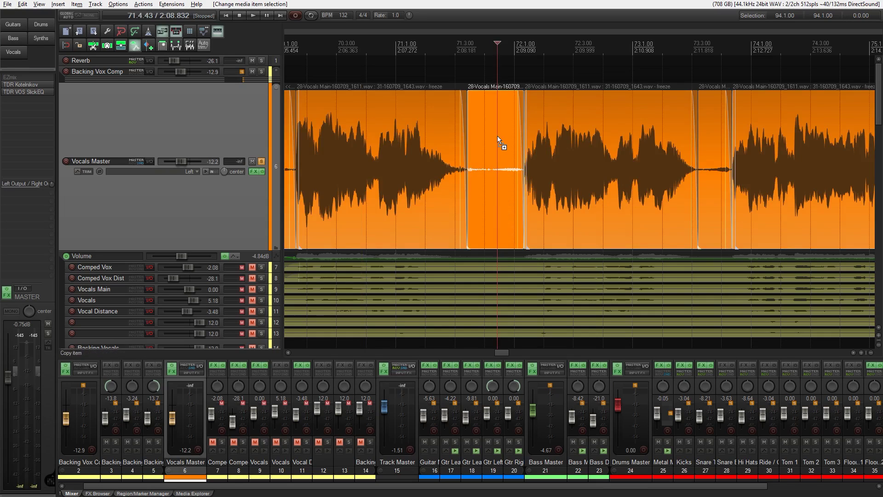
key(ctrl+z)
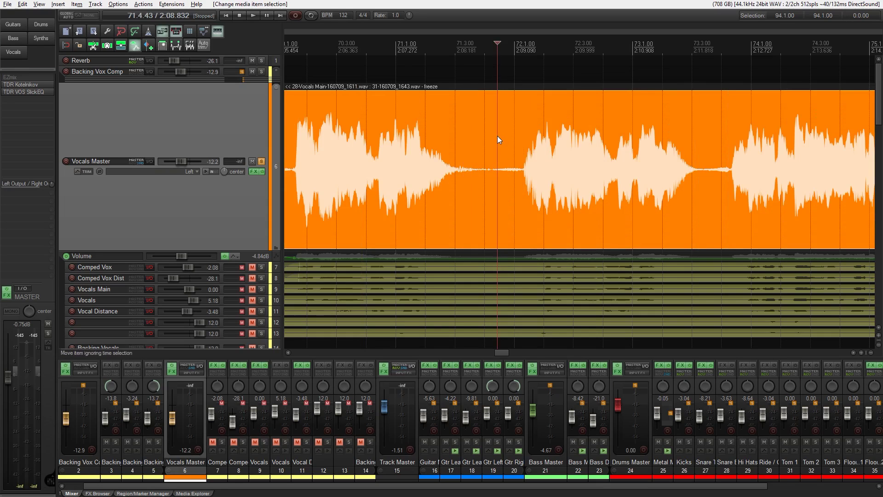
- Rerun Auto trim on the vocal item with Mode 'Split and remove silent areas'
click(200, 48)
drag(439, 182, 180, 68)
click(138, 148)
click(138, 157)
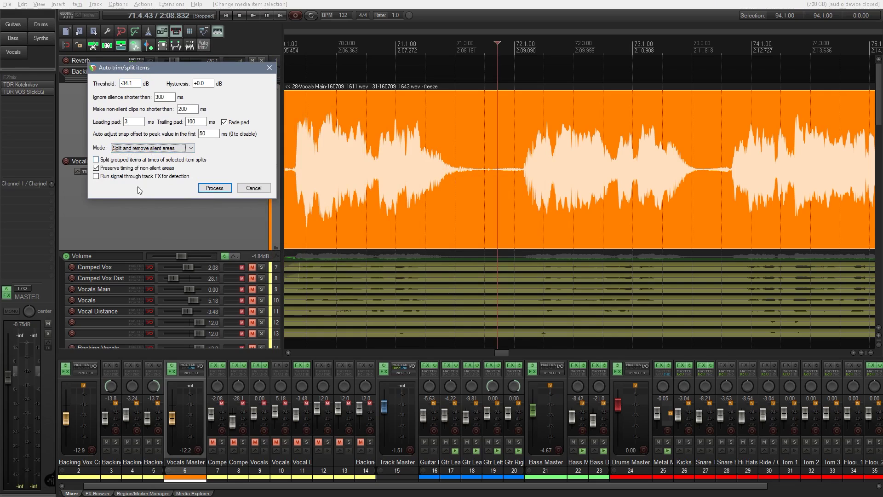
click(210, 191)
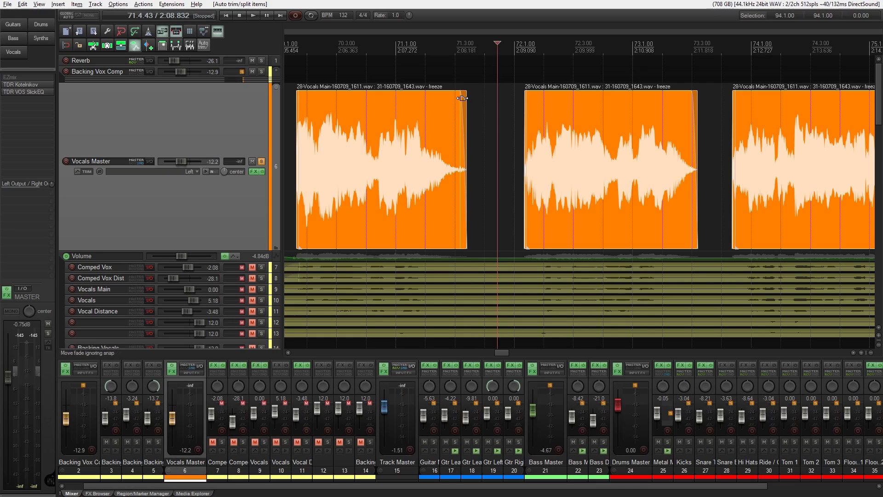
- Zoom in and lengthen the first vocal clip's fade-in
scroll(305, 145, up, 2)
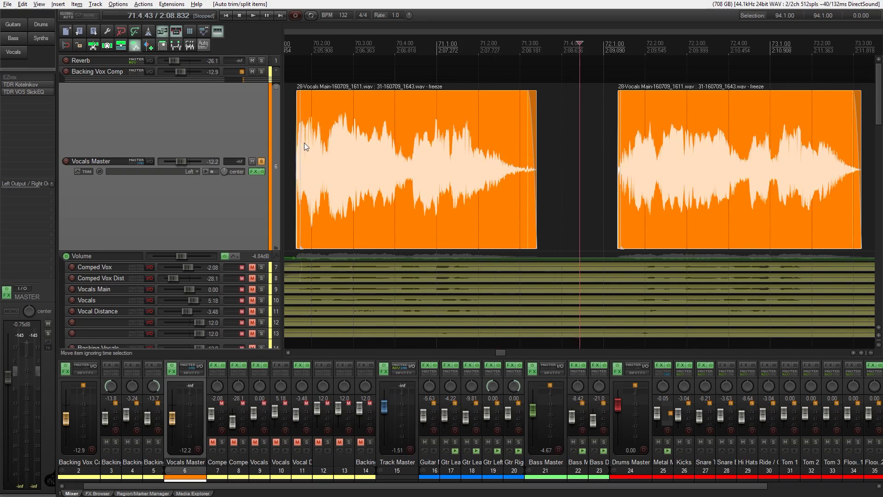
scroll(339, 145, up, 5)
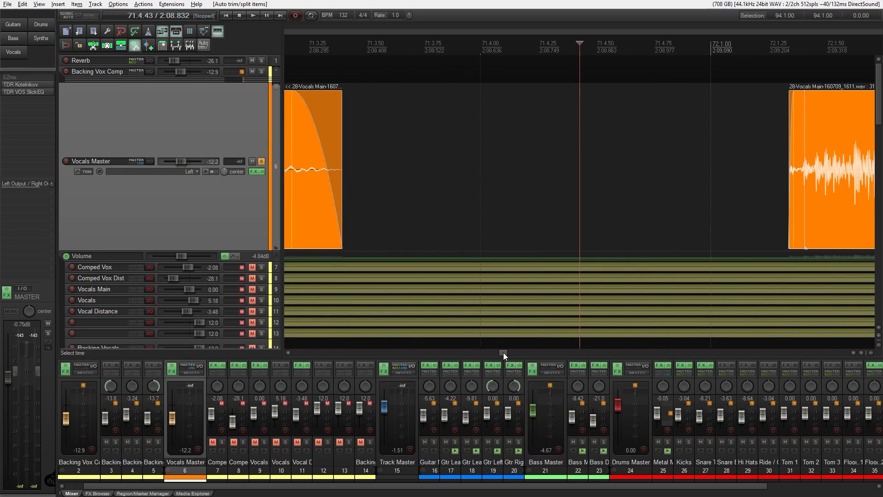
drag(503, 352, 499, 351)
mouse_move(432, 92)
mouse_down()
mouse_move(445, 95)
mouse_move(428, 97)
mouse_up()
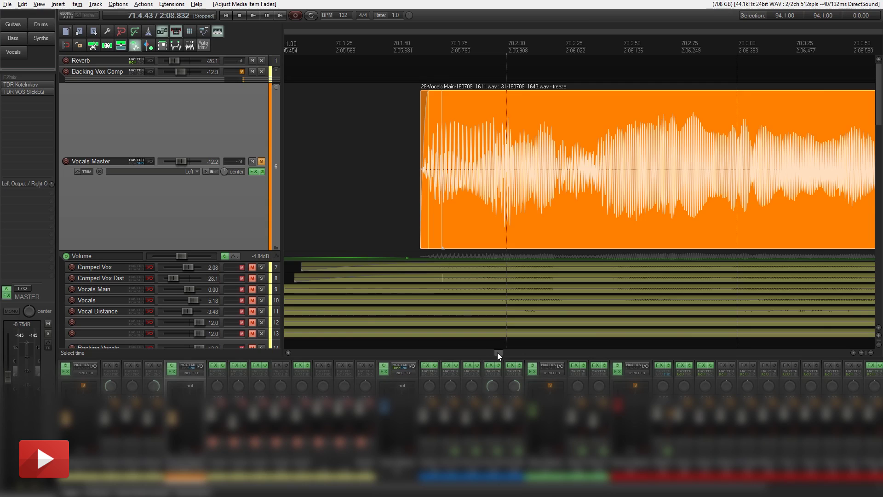
- Extend the first clip's right edge near bar 71.3 to keep more of its tail
drag(498, 352, 501, 352)
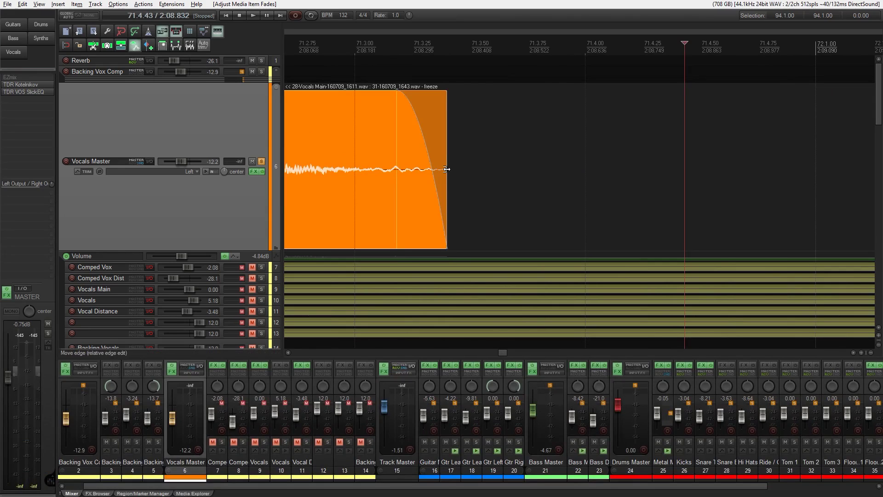
drag(447, 190, 497, 199)
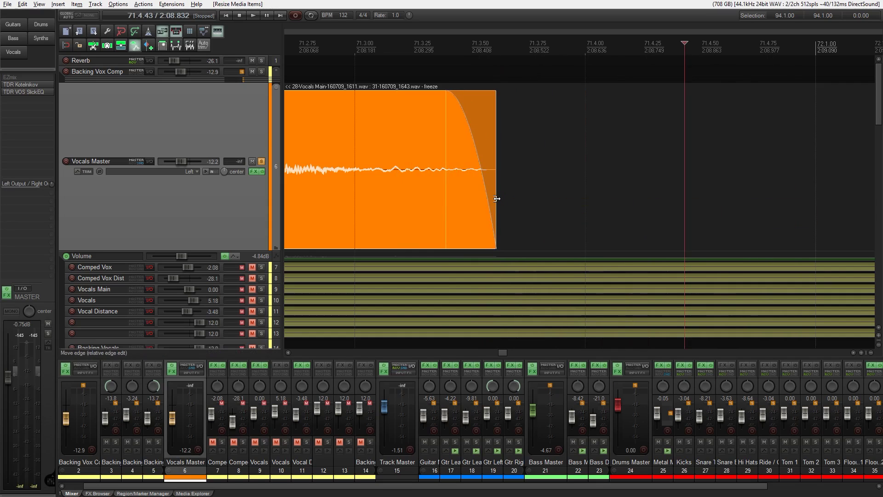
scroll(531, 228, down, 2)
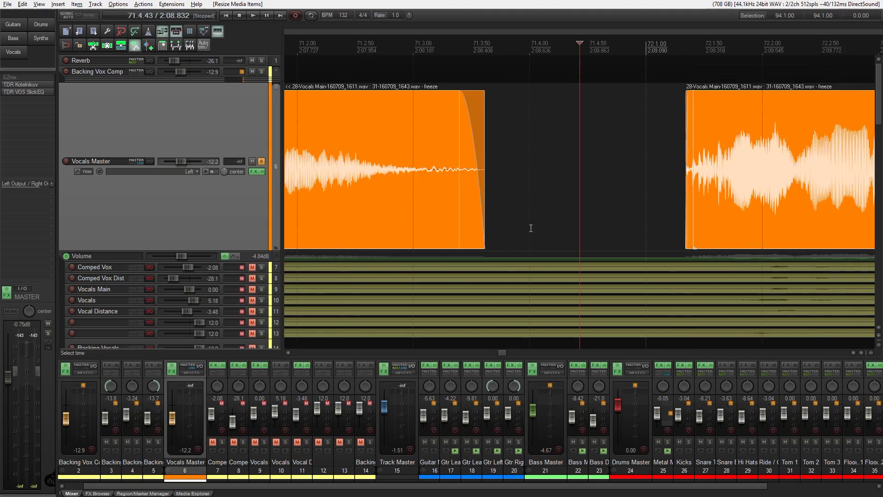
scroll(531, 228, down, 3)
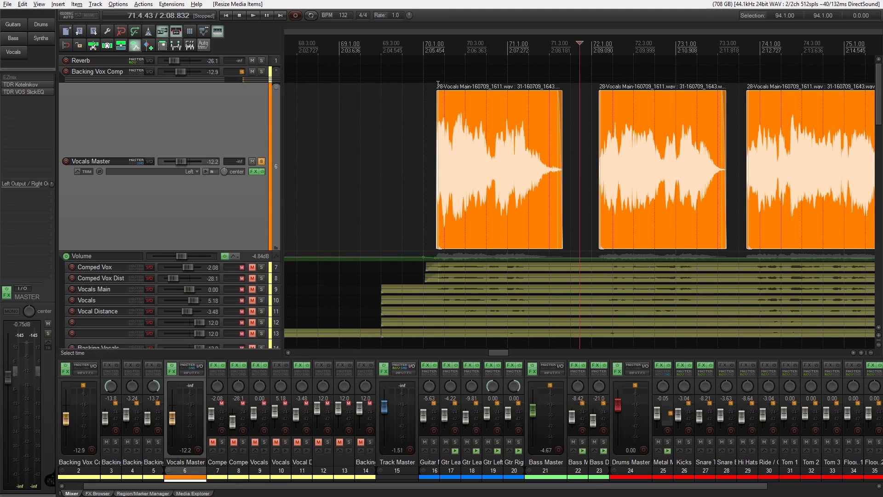
click(433, 84)
key(space)
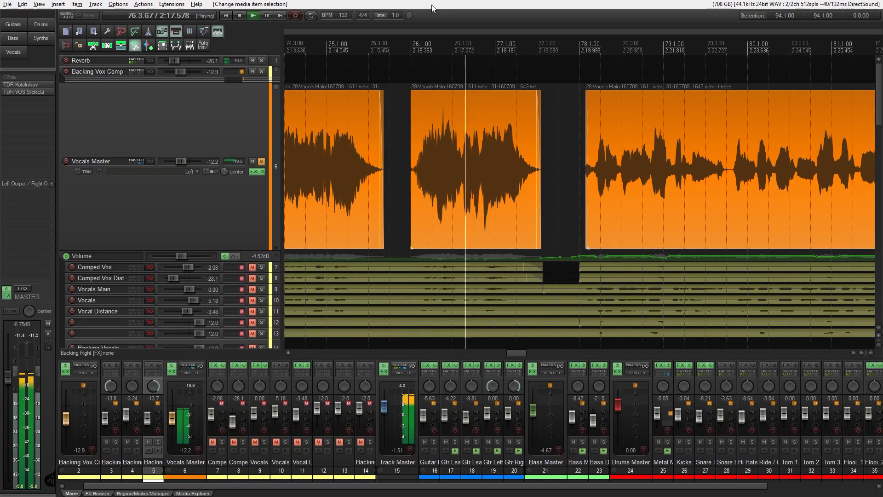
key(space)
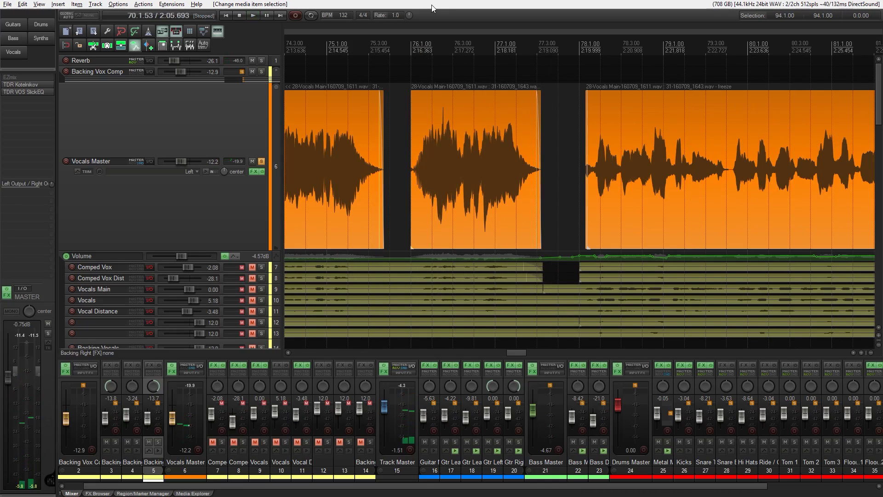